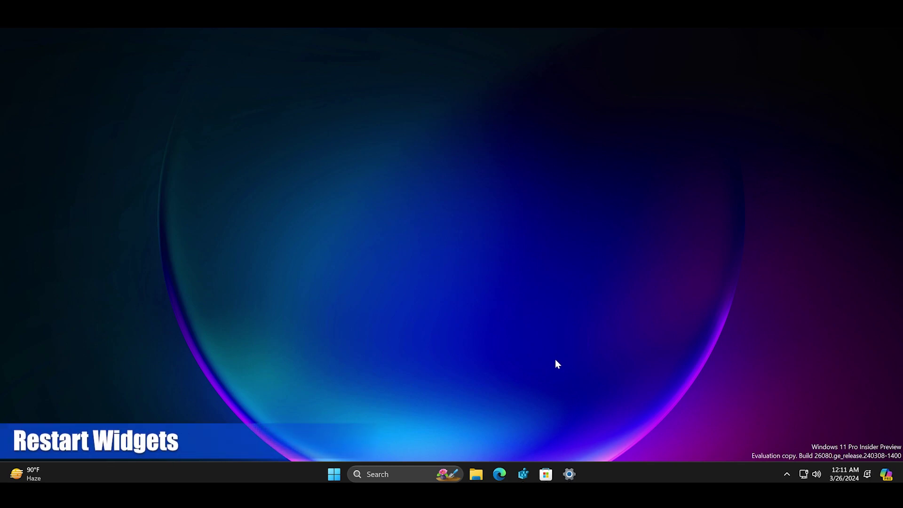
# Filter Task Manager for 'widgets' and end the Windows Widgets process so it restarts
pyautogui.hotkey('ctrl', 'shift', 'Escape')
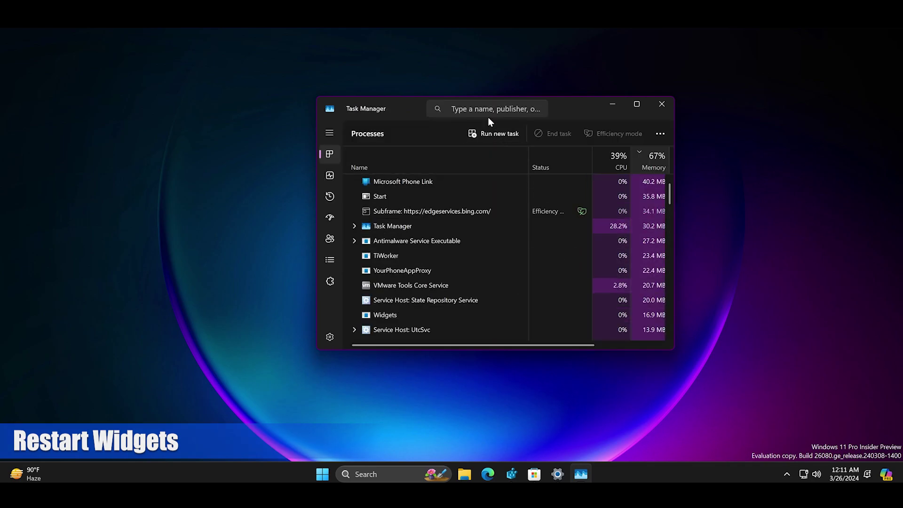
pyautogui.click(489, 111)
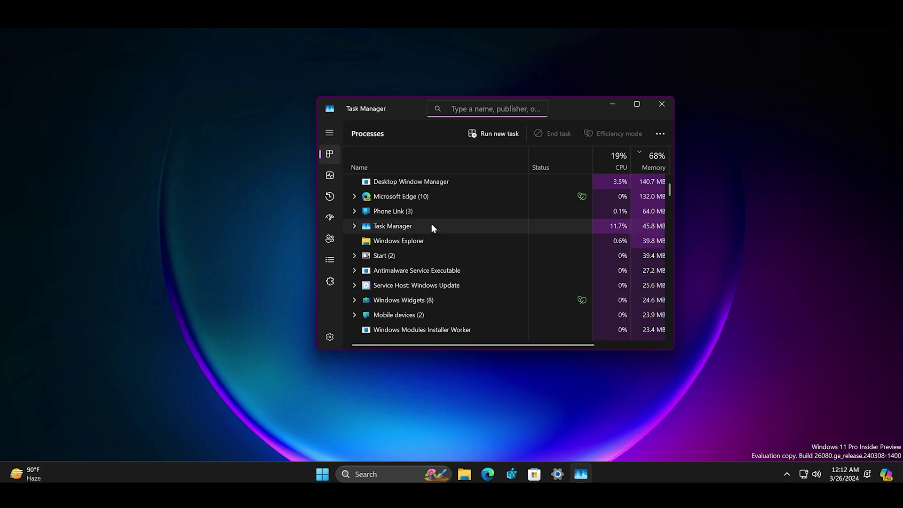
pyautogui.write('widgets')
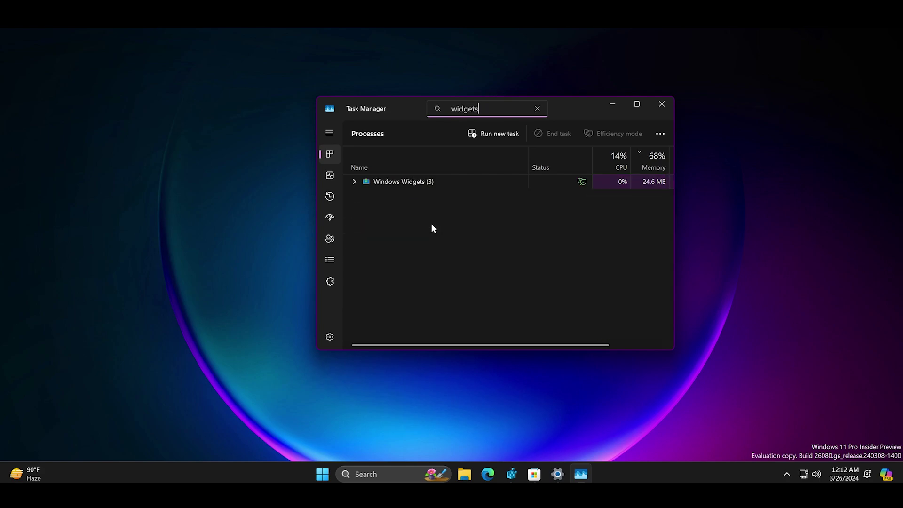
pyautogui.rightClick(418, 188)
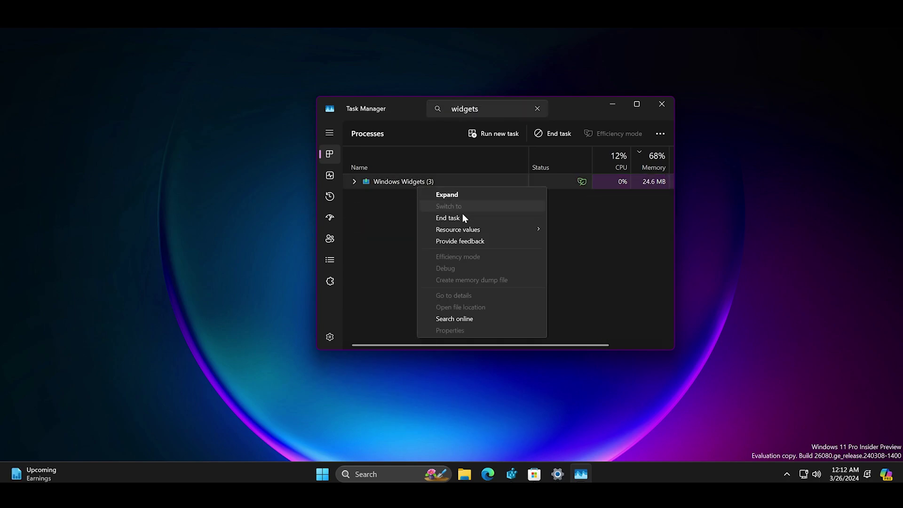
pyautogui.click(464, 217)
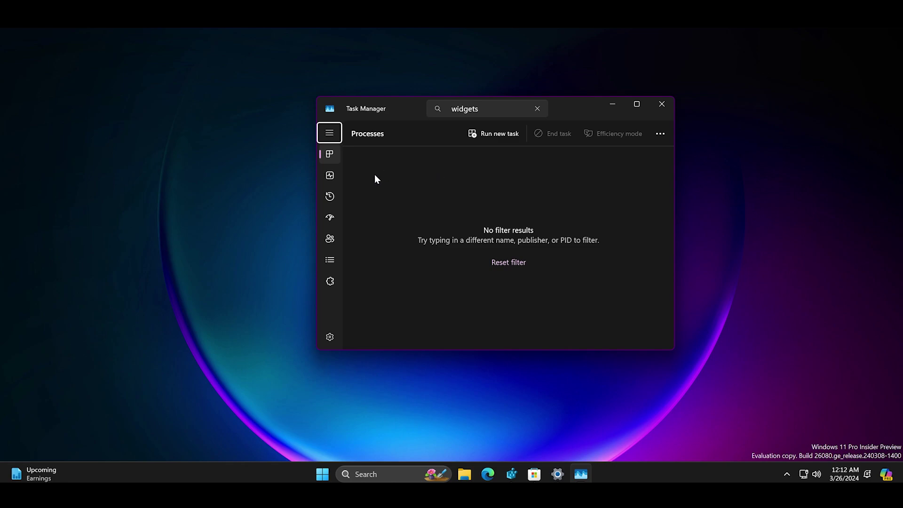
# Clear the 'widgets' filter so Task Manager lists all processes again
pyautogui.click(329, 159)
pyautogui.click(331, 172)
pyautogui.click(331, 156)
pyautogui.click(537, 109)
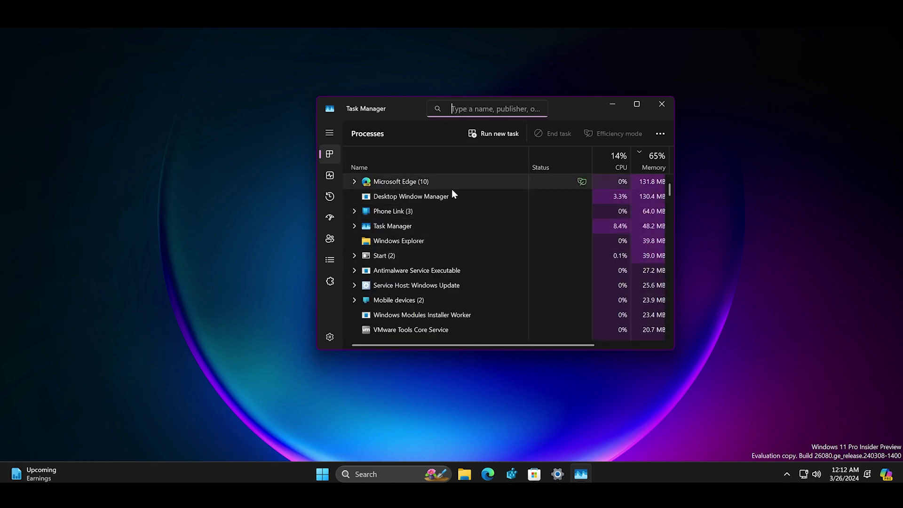
pyautogui.scroll(-1, 465, 264)
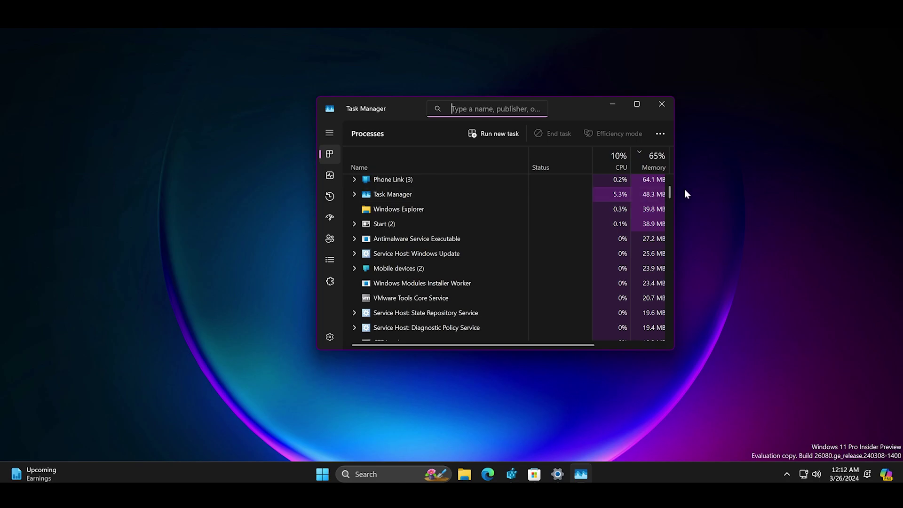
pyautogui.moveTo(670, 193); pyautogui.dragTo(671, 219)
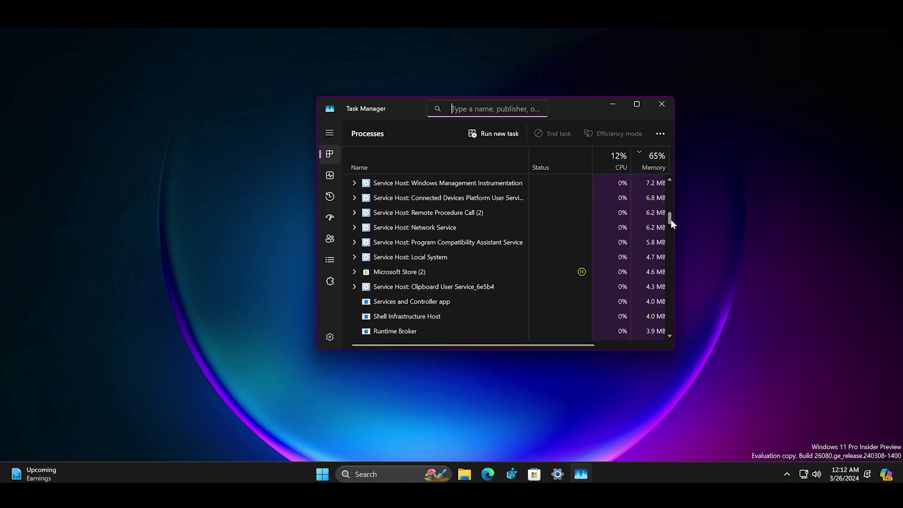
# Open and close the widgets board to confirm it works, then minimize Task Manager
pyautogui.click(48, 473)
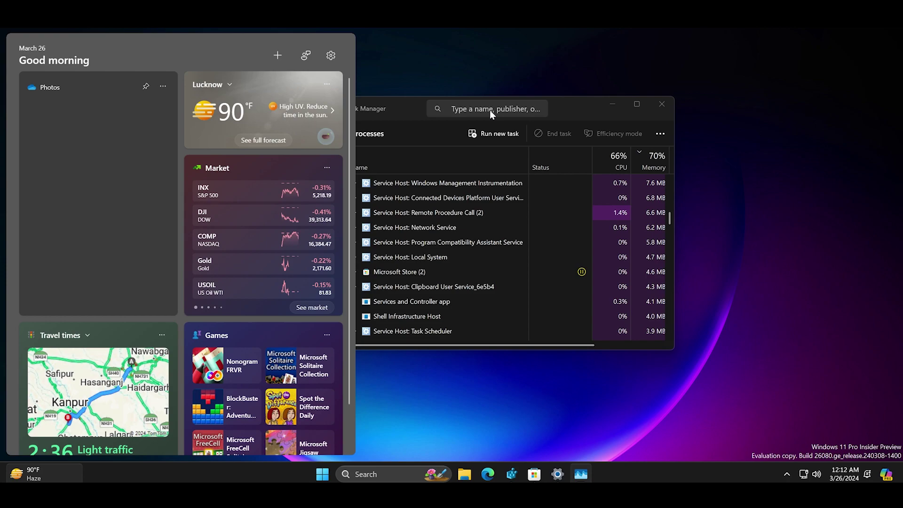
pyautogui.click(490, 110)
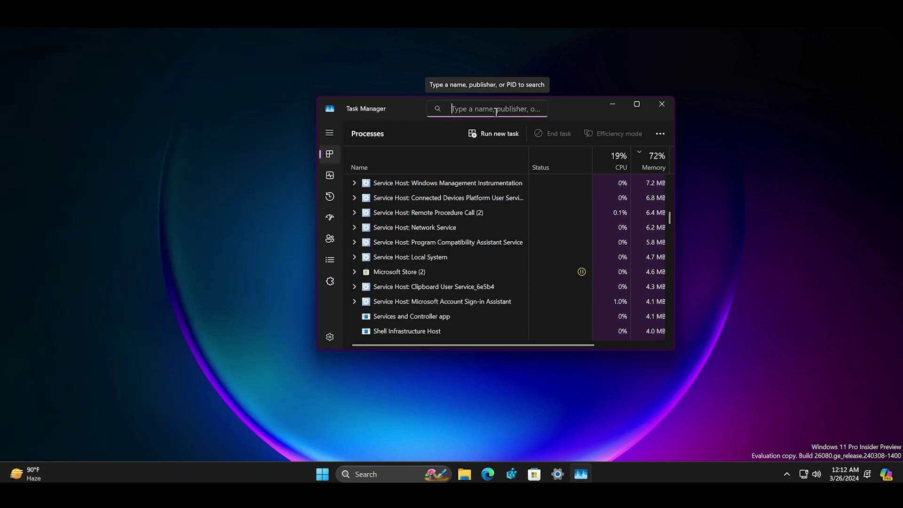
pyautogui.click(613, 106)
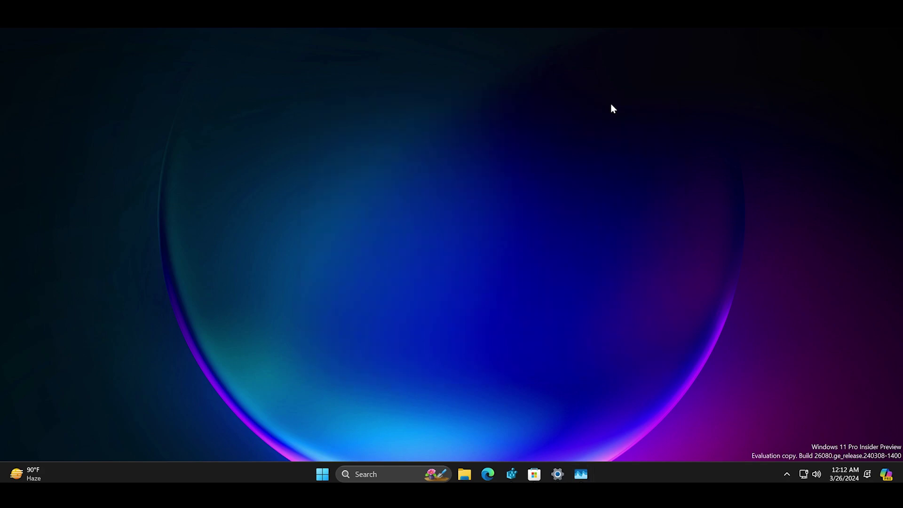
# Sync the clock with the time server in Date & time settings, then close Settings
pyautogui.click(324, 476)
pyautogui.write('date')
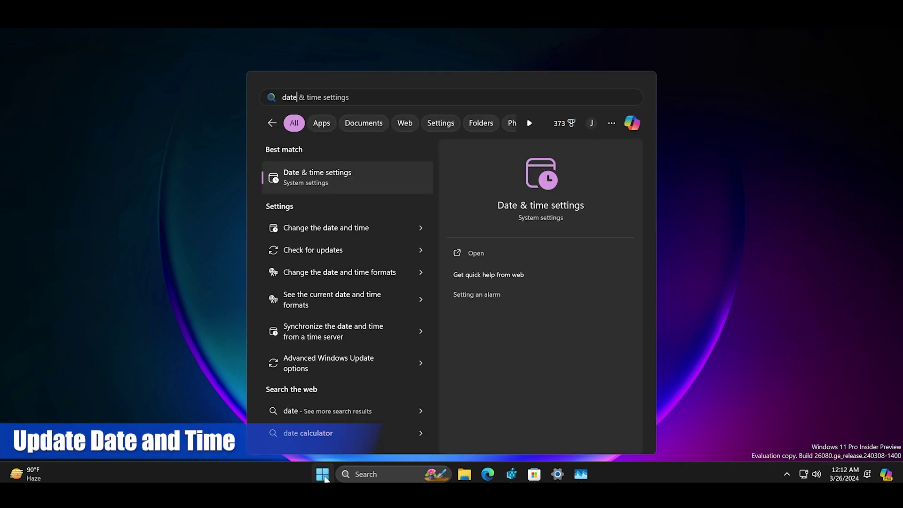
pyautogui.click(372, 177)
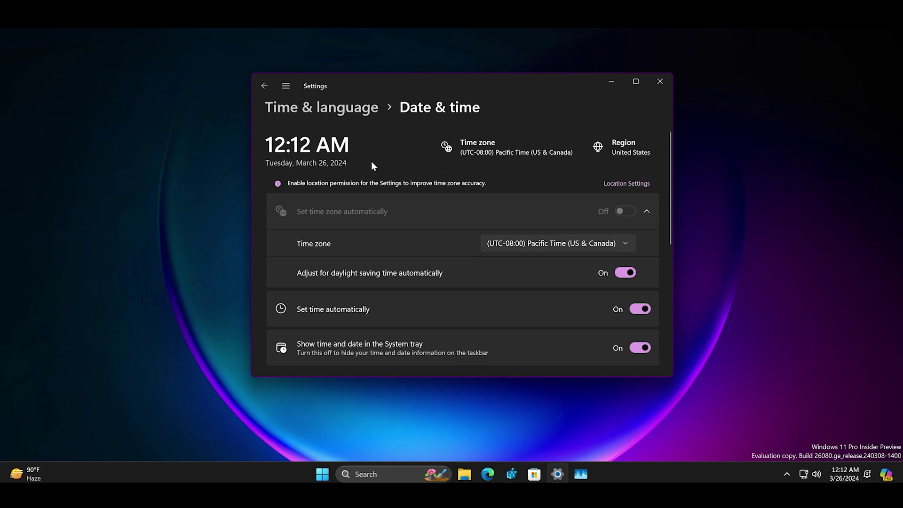
pyautogui.moveTo(668, 221); pyautogui.dragTo(664, 328)
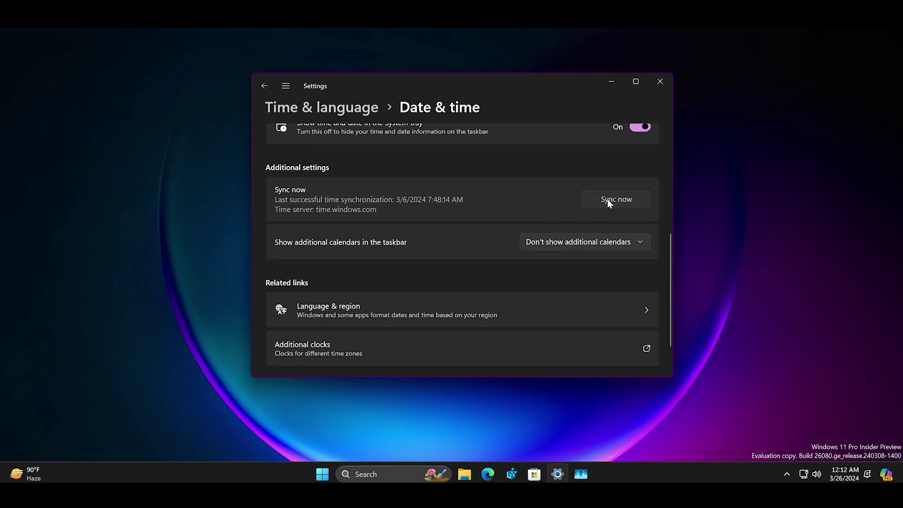
pyautogui.click(622, 205)
pyautogui.click(664, 86)
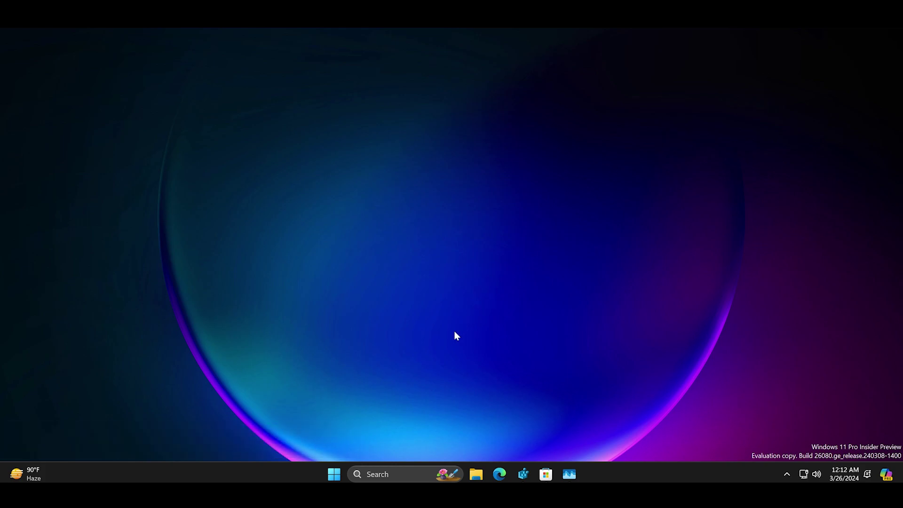
# Launch Device Manager from a 'device' search and move it toward the screen centre
pyautogui.click(333, 476)
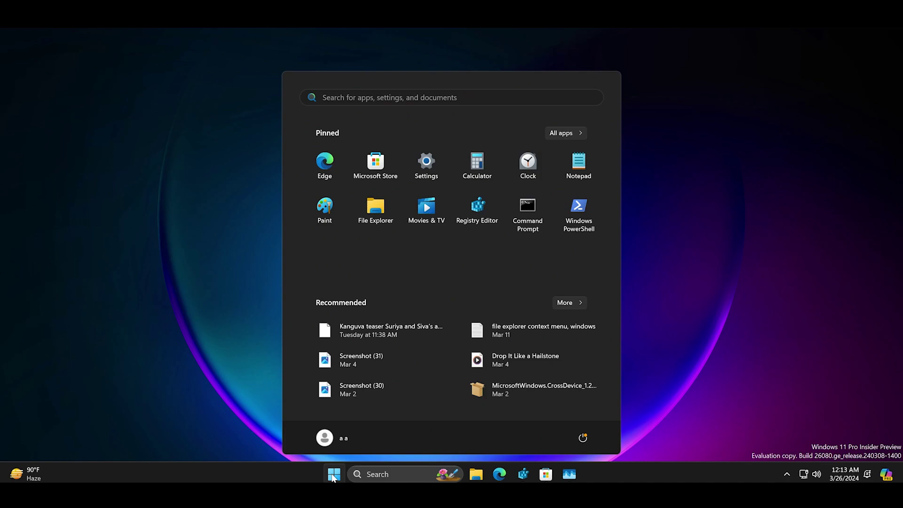
pyautogui.write('device')
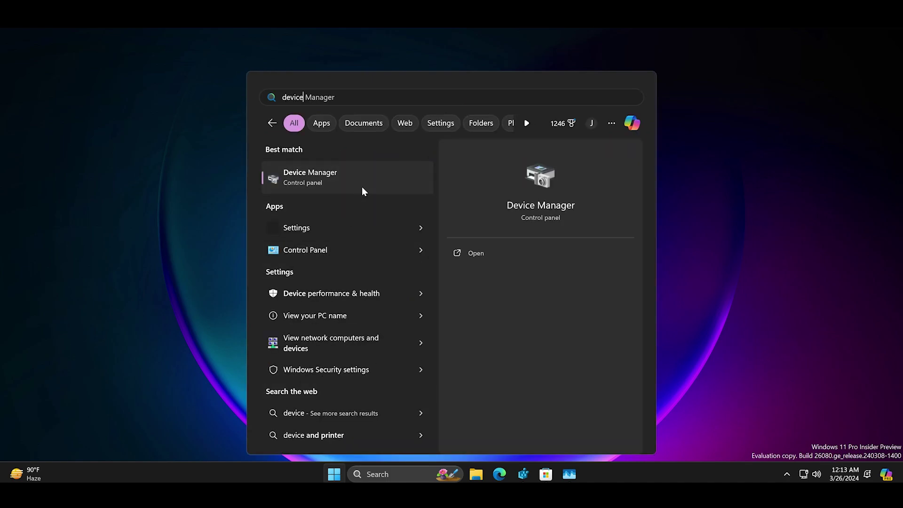
pyautogui.click(362, 187)
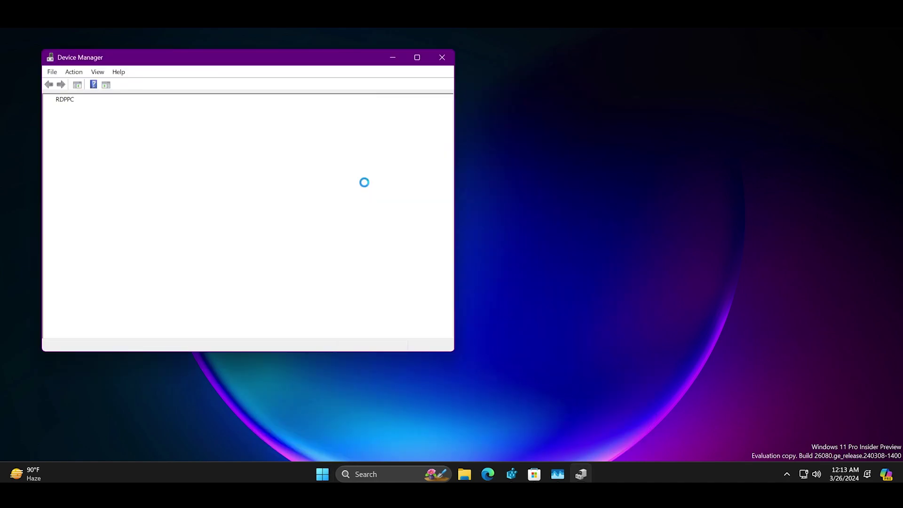
pyautogui.moveTo(347, 56); pyautogui.dragTo(498, 85)
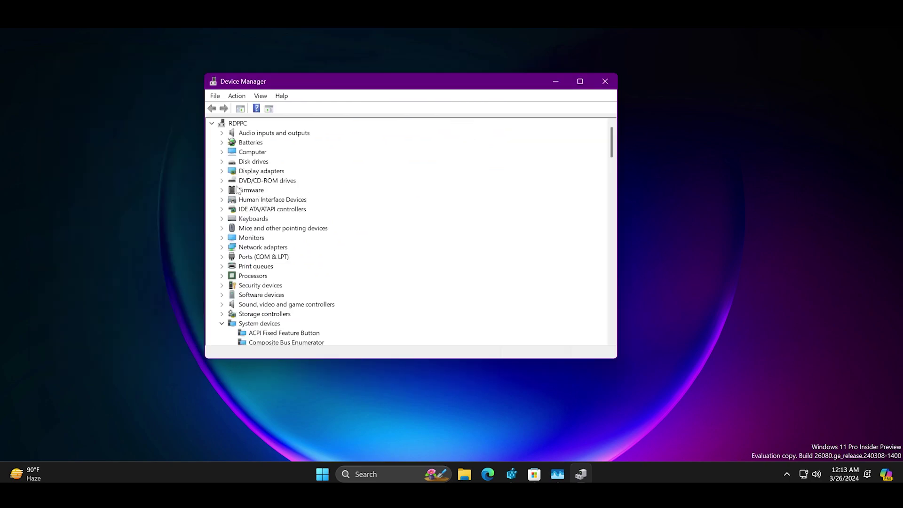
# Search automatically for a VMware SVGA 3D driver, confirm the best is installed, and close
pyautogui.click(221, 171)
pyautogui.click(284, 181)
pyautogui.rightClick(294, 182)
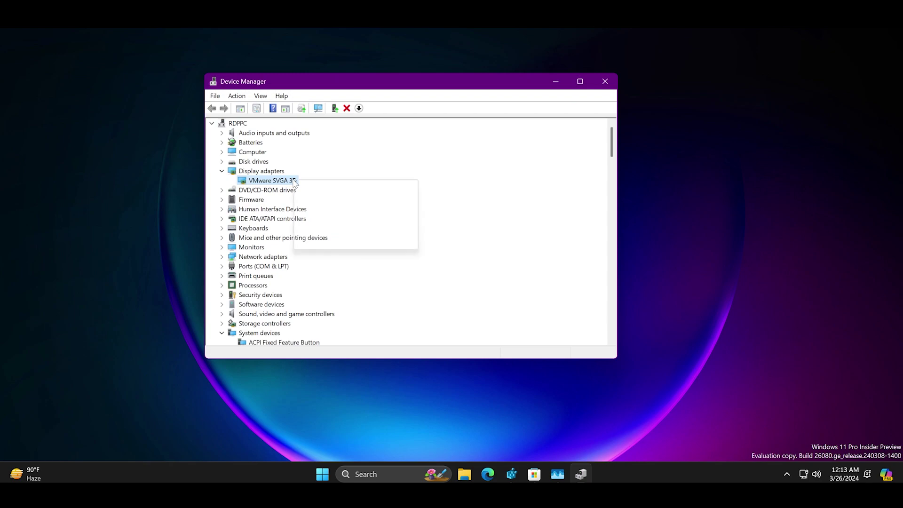
pyautogui.click(382, 187)
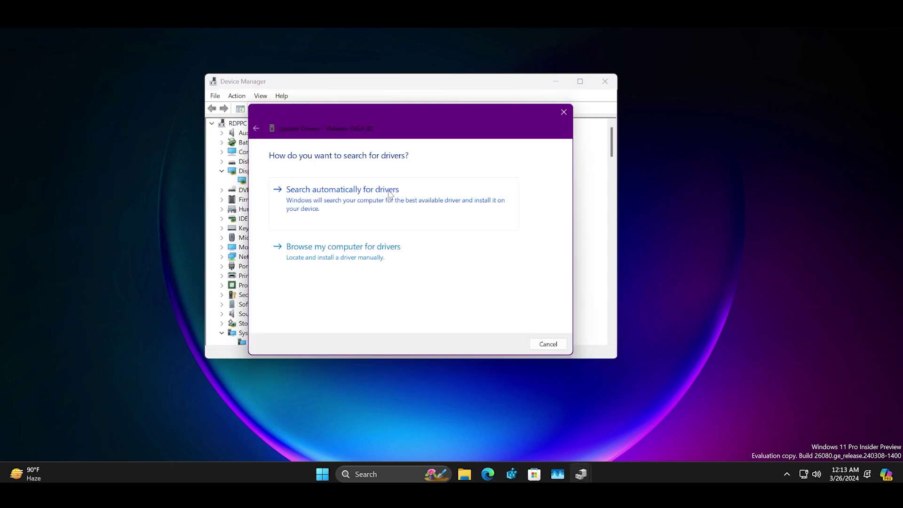
pyautogui.click(456, 214)
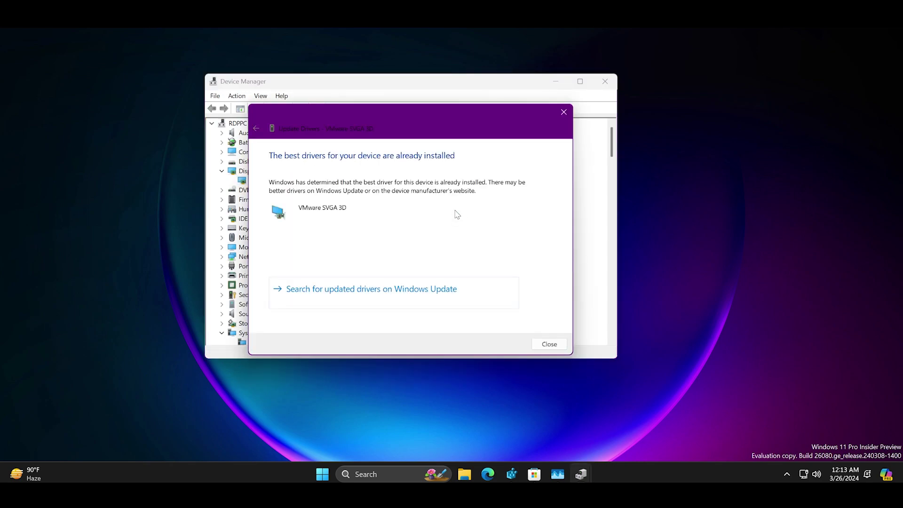
pyautogui.click(550, 344)
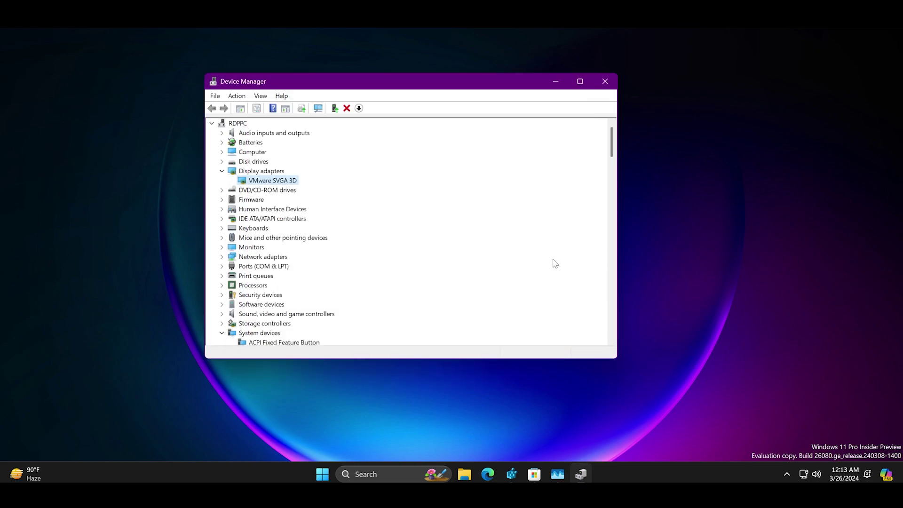
pyautogui.click(604, 81)
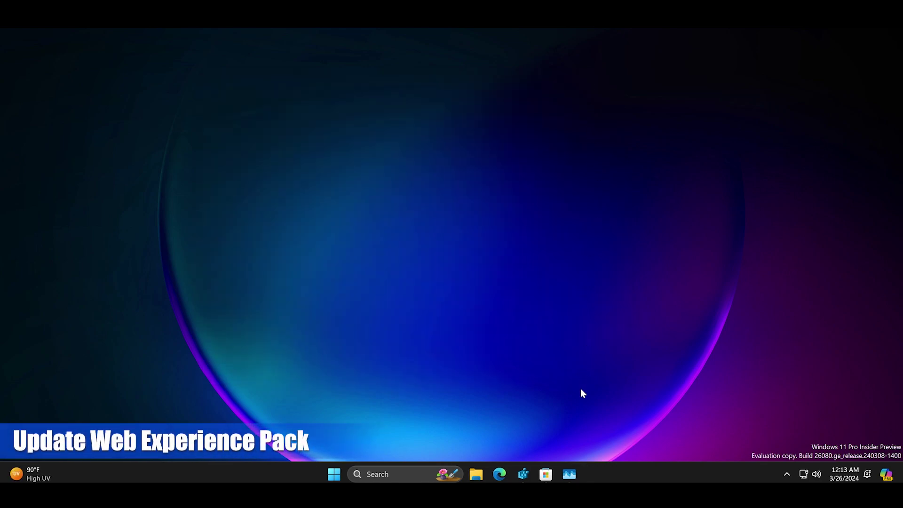
pyautogui.click(546, 474)
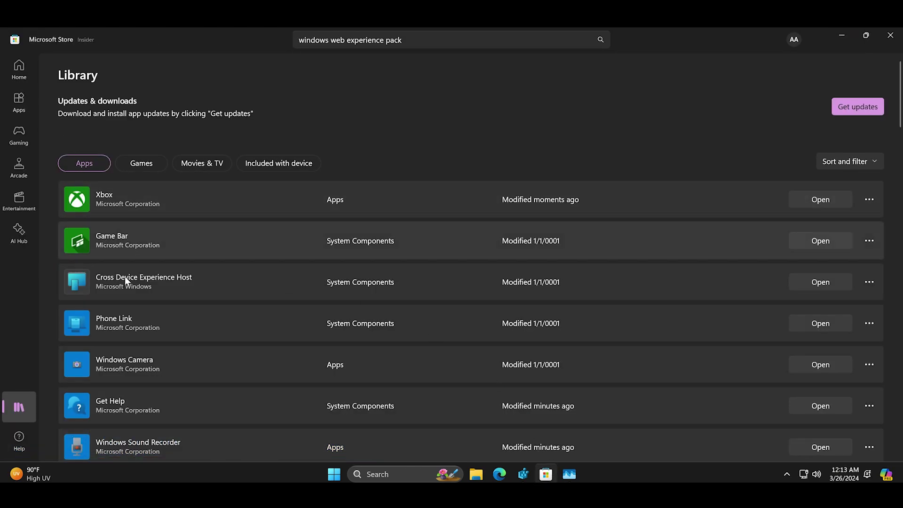
pyautogui.click(19, 409)
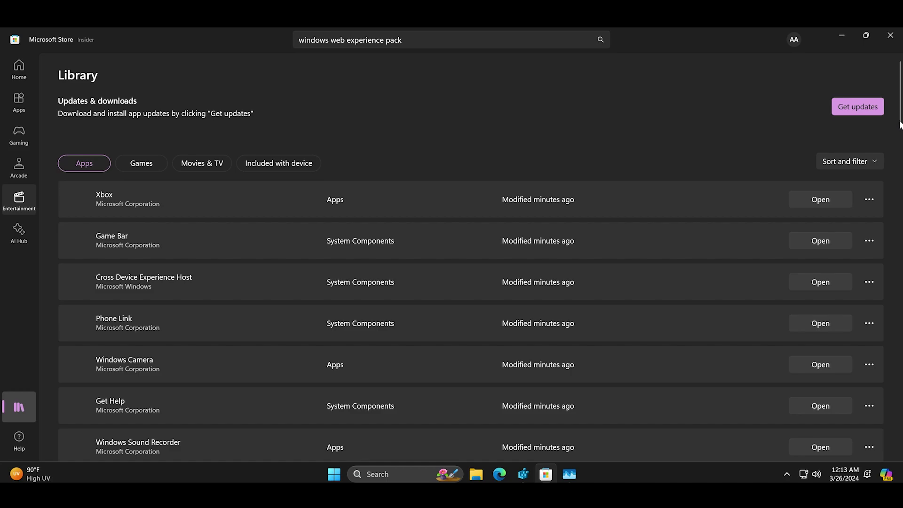
pyautogui.moveTo(900, 120); pyautogui.dragTo(898, 209)
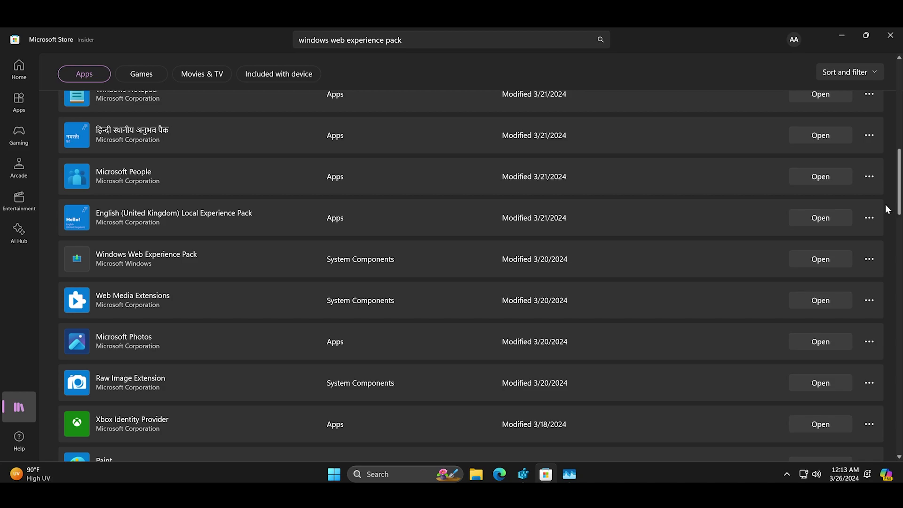
pyautogui.click(865, 259)
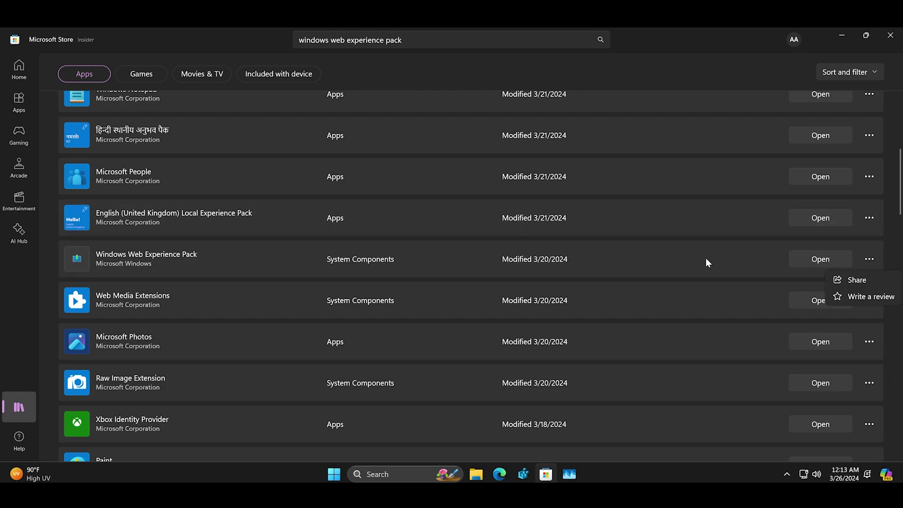
pyautogui.click(618, 256)
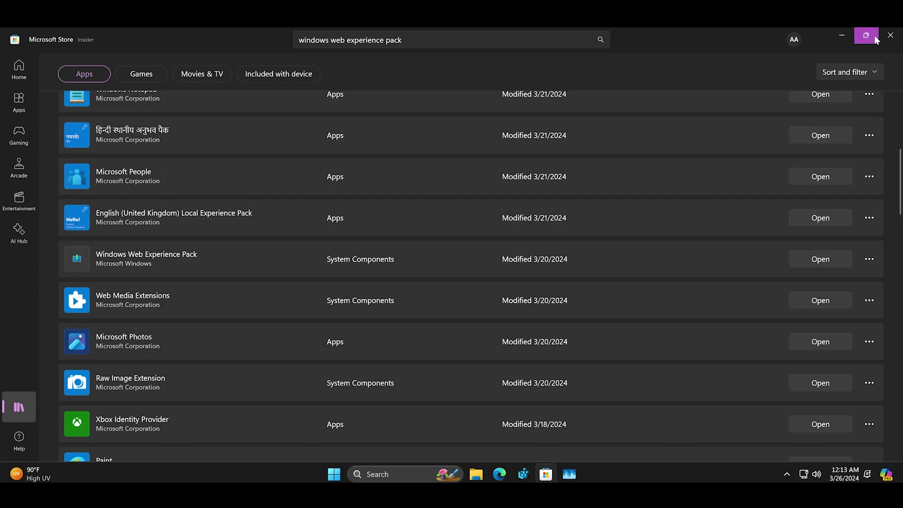
pyautogui.hotkey('alt', 'F4')
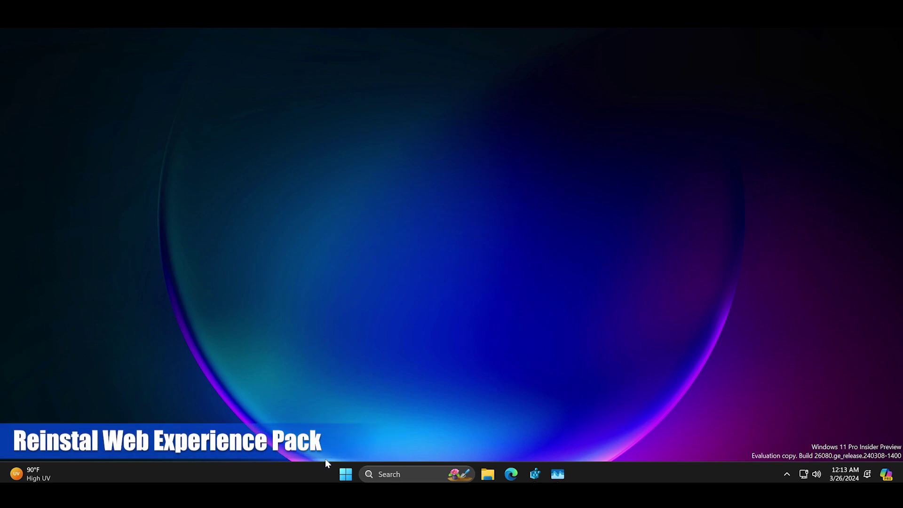
# Launch Command Prompt as administrator from a 'cmd' search, approving the UAC prompt
pyautogui.click(346, 470)
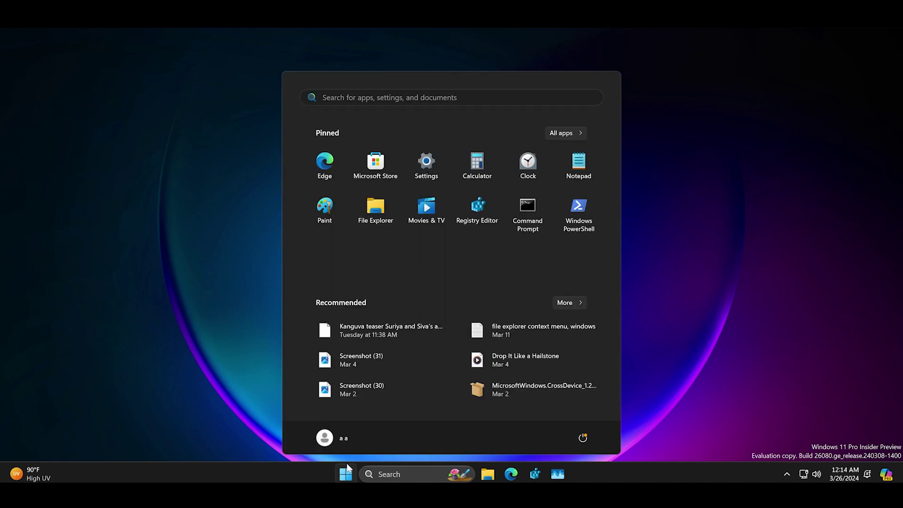
pyautogui.write('cmd')
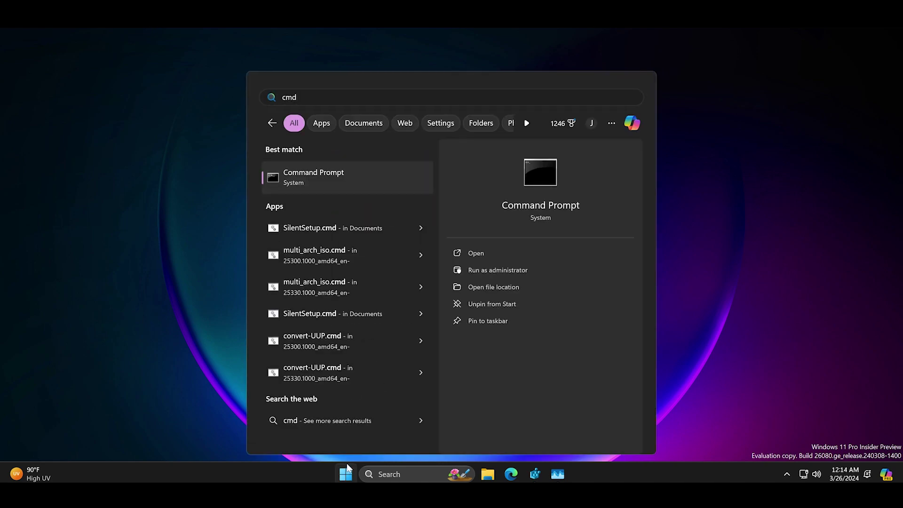
pyautogui.hotkey('ctrl', 'shift', 'Return')
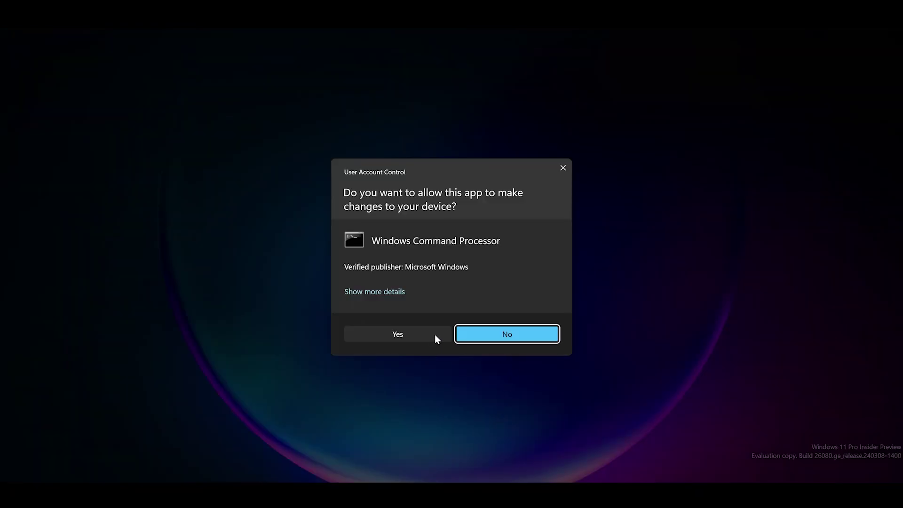
pyautogui.click(435, 334)
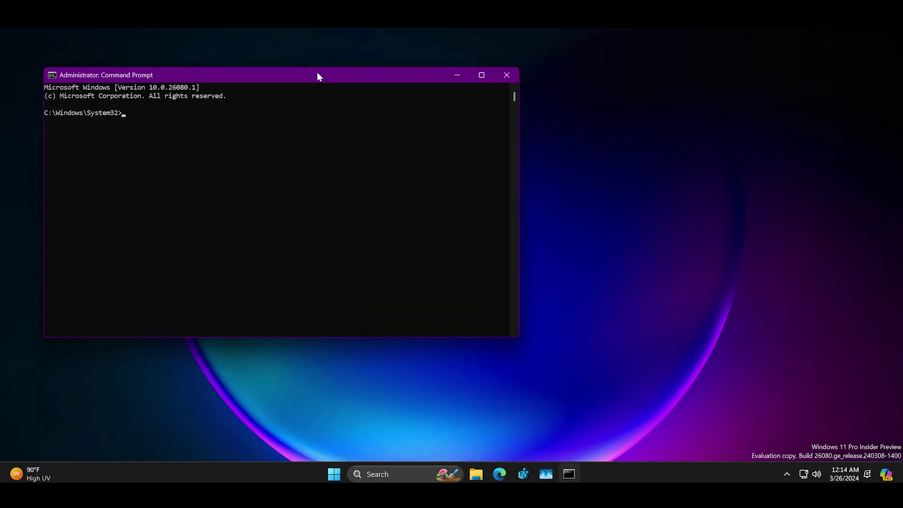
pyautogui.moveTo(317, 75); pyautogui.dragTo(485, 96)
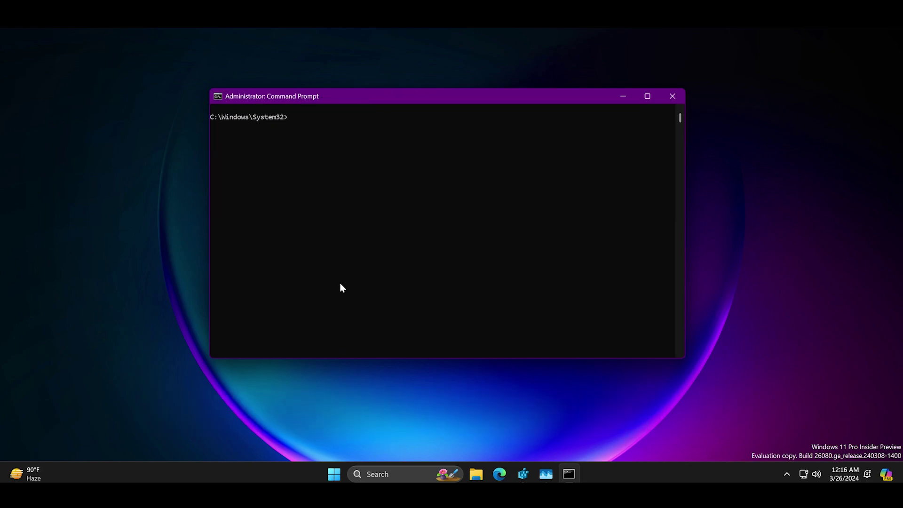
pyautogui.click(340, 284)
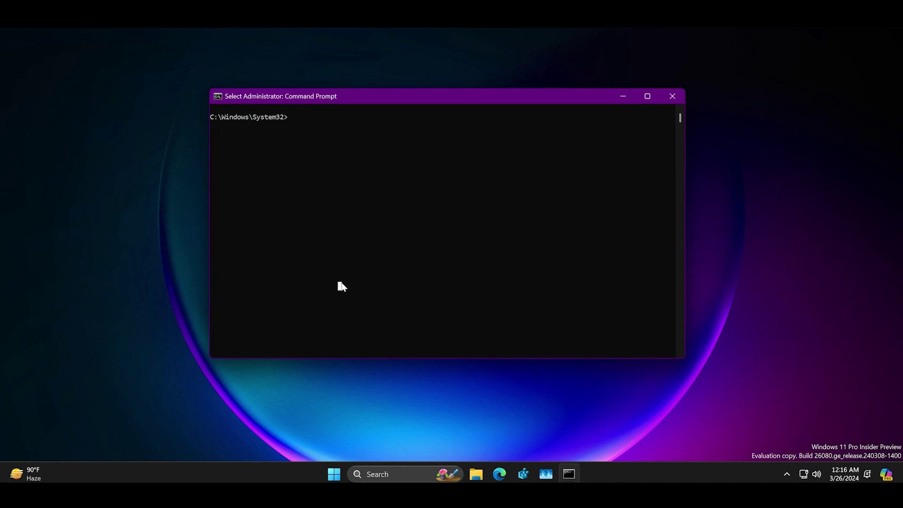
# Run winget install --id 9MSSGKG348SP and accept the package terms with 'y'
pyautogui.write('winget uninstall --id 9MSSGKG348SP')
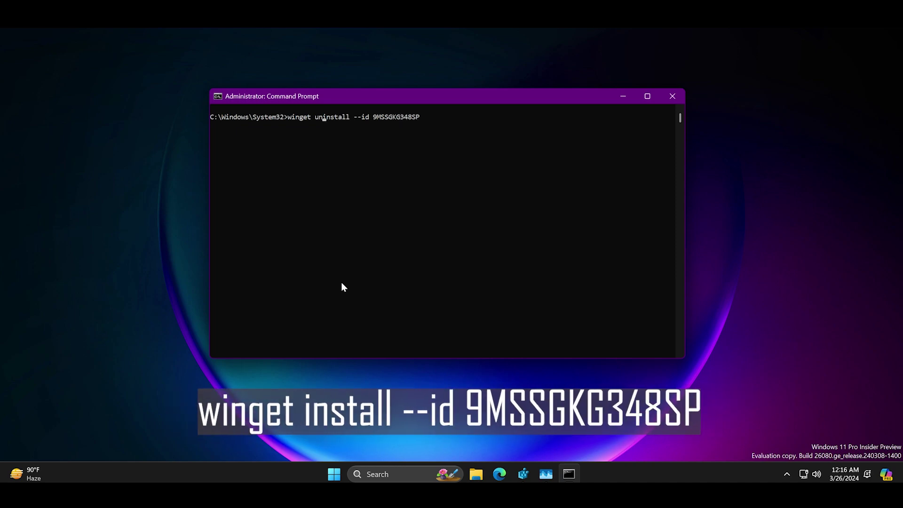
pyautogui.hotkey('ctrl', 'Left')
pyautogui.hotkey('ctrl', 'Left')
pyautogui.hotkey('ctrl', 'Left')
pyautogui.press('Delete')
pyautogui.press('Delete')
pyautogui.press('Return')
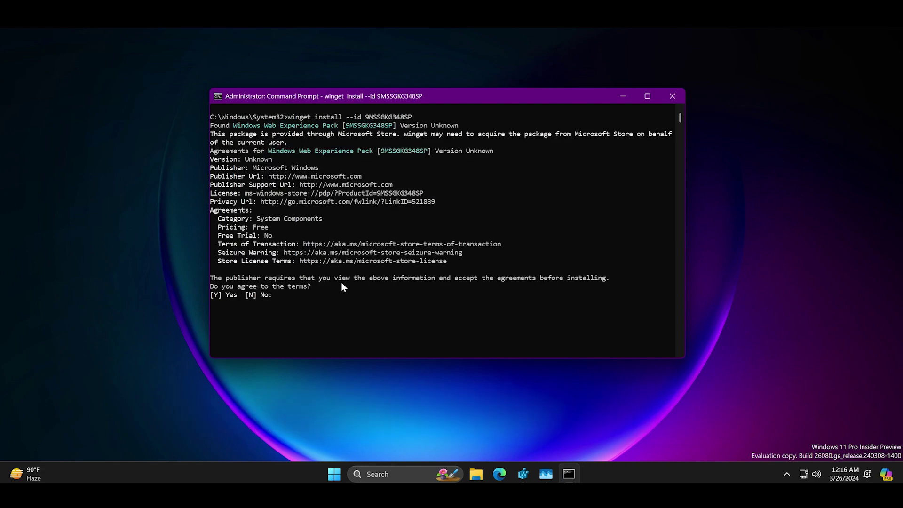
pyautogui.write('y')
pyautogui.press('Return')
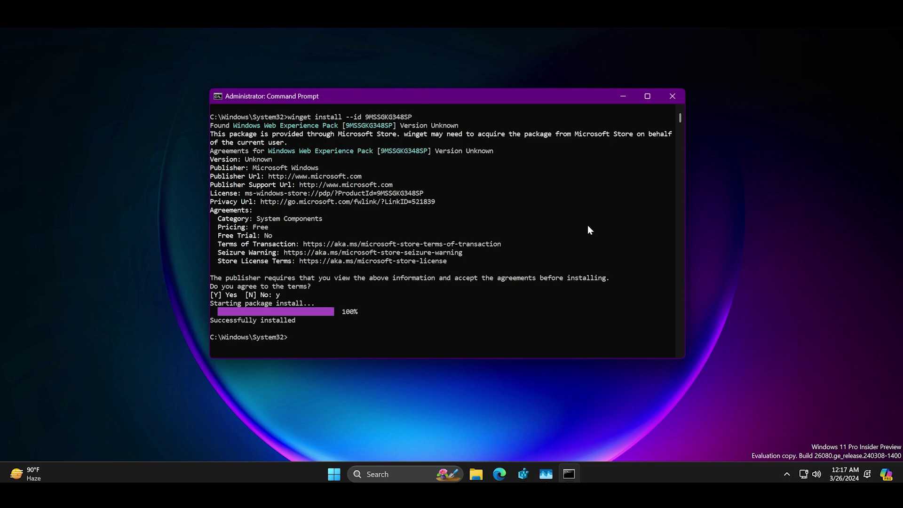
pyautogui.click(467, 320)
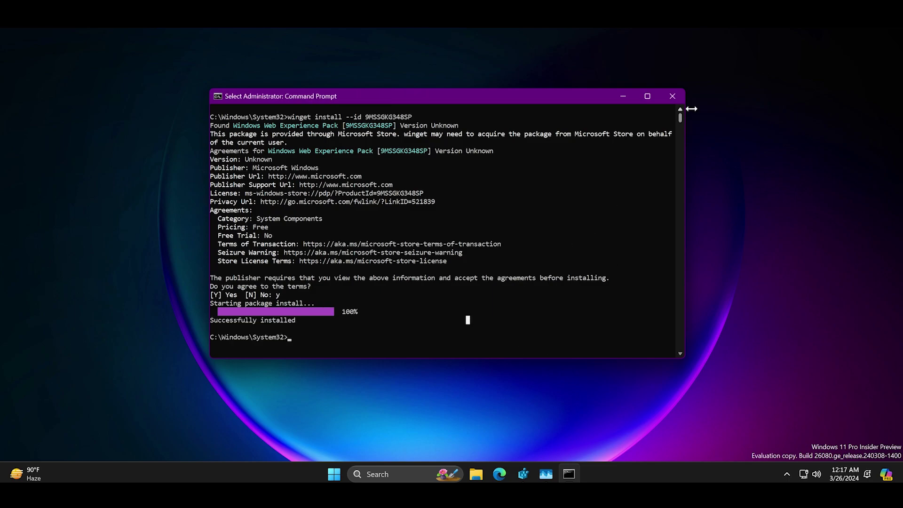
# Close the administrator Command Prompt window
pyautogui.click(672, 97)
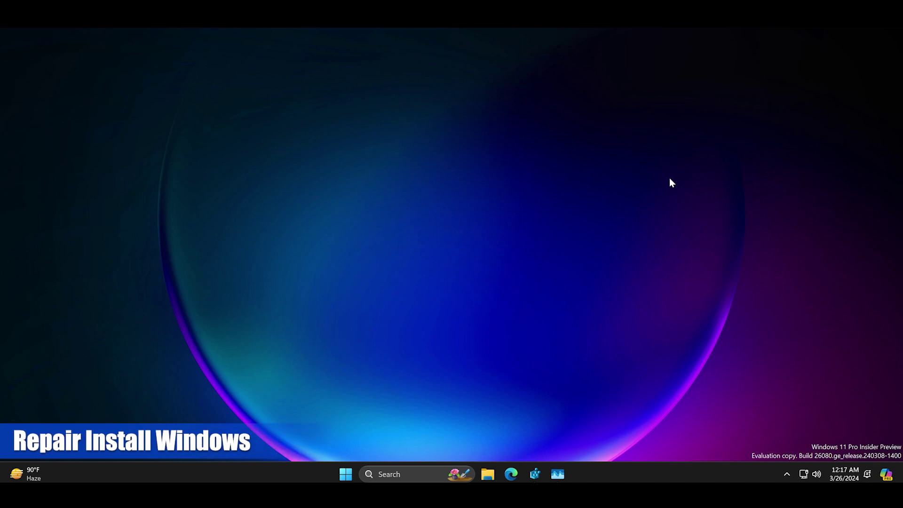